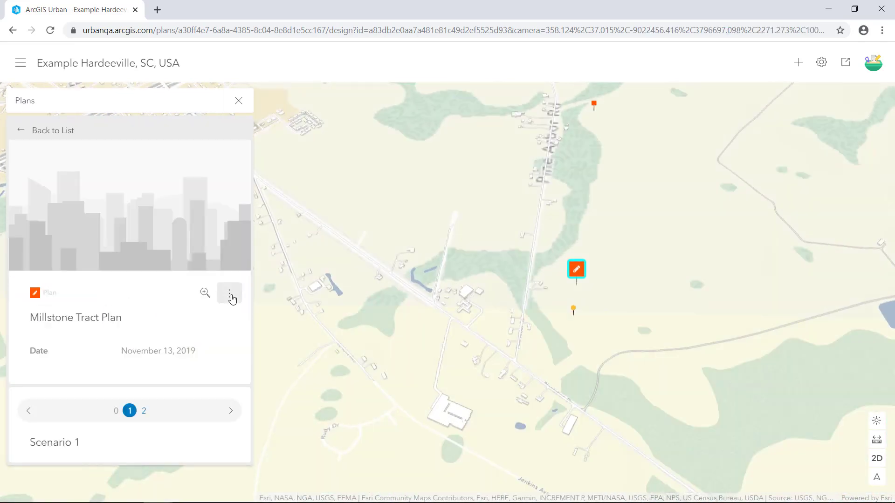
# Open the Millstone Tract Plan for editing
pyautogui.click(230, 298)
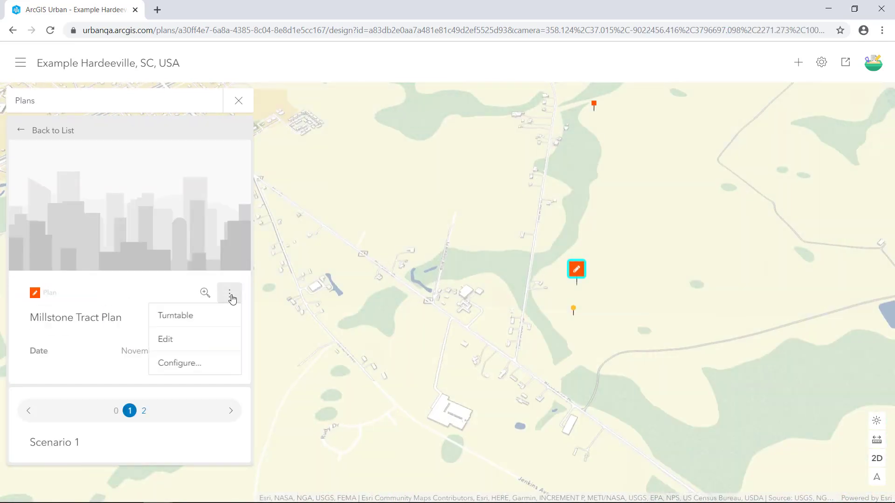
pyautogui.click(164, 340)
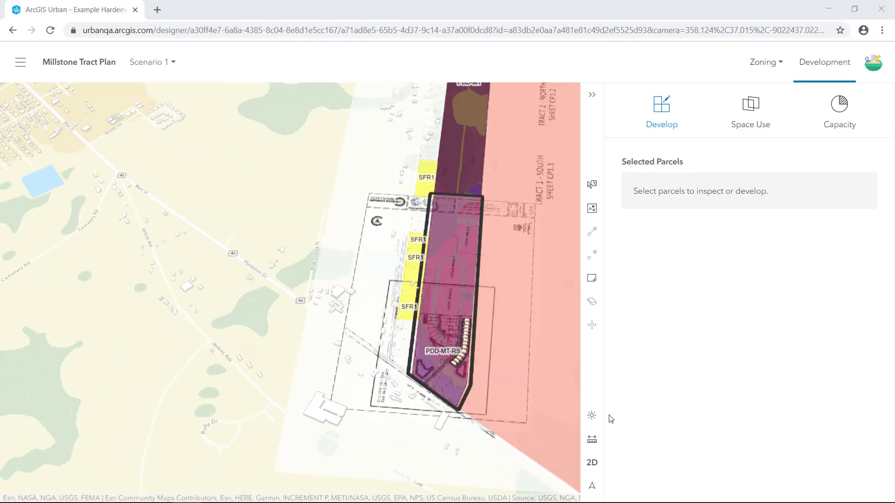
# Select the whole row of built single-family parcels along the plan's edge with the freehand advanced selection
pyautogui.scroll(5, 484, 366)
pyautogui.moveTo(478, 352); pyautogui.dragTo(157, 213, button='right')
pyautogui.moveTo(158, 213); pyautogui.dragTo(74, 238)
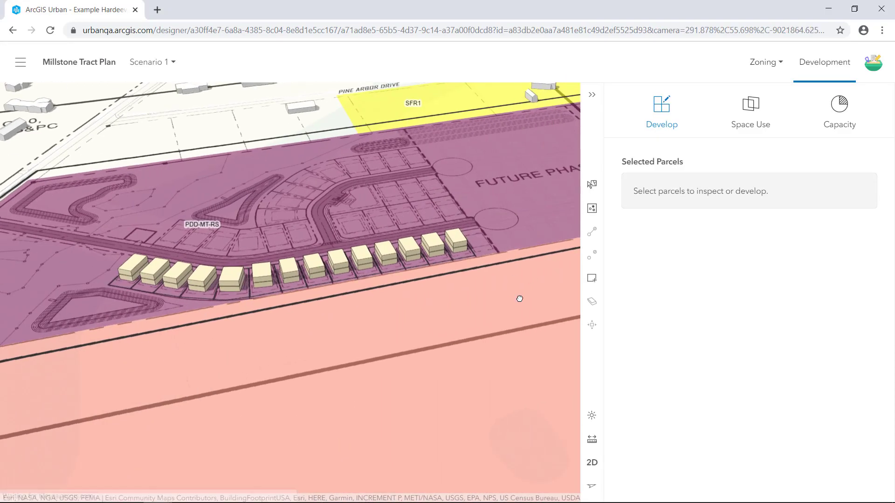
pyautogui.moveTo(519, 300); pyautogui.dragTo(419, 349, button='right')
pyautogui.moveTo(345, 315); pyautogui.dragTo(329, 391)
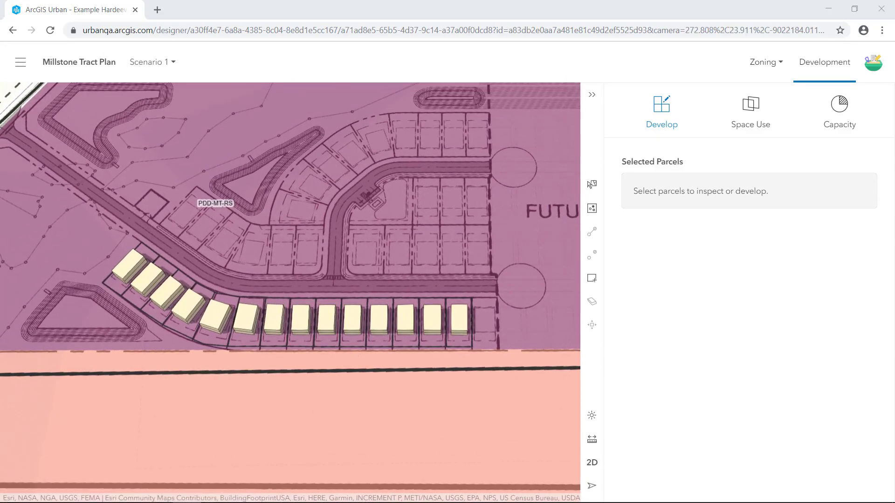
pyautogui.click(591, 185)
pyautogui.click(449, 101)
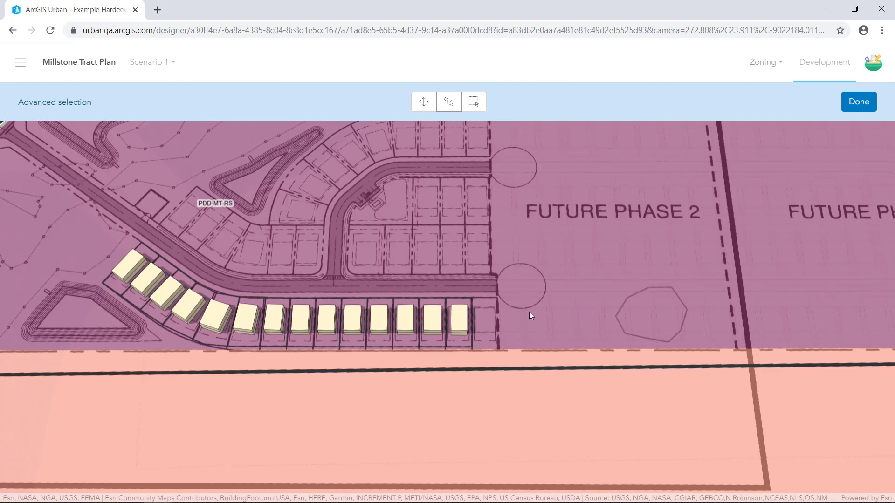
pyautogui.moveTo(529, 312)
pyautogui.mouseDown()
pyautogui.moveTo(271, 312)
pyautogui.moveTo(165, 299)
pyautogui.moveTo(118, 246)
pyautogui.mouseUp()
pyautogui.click(845, 104)
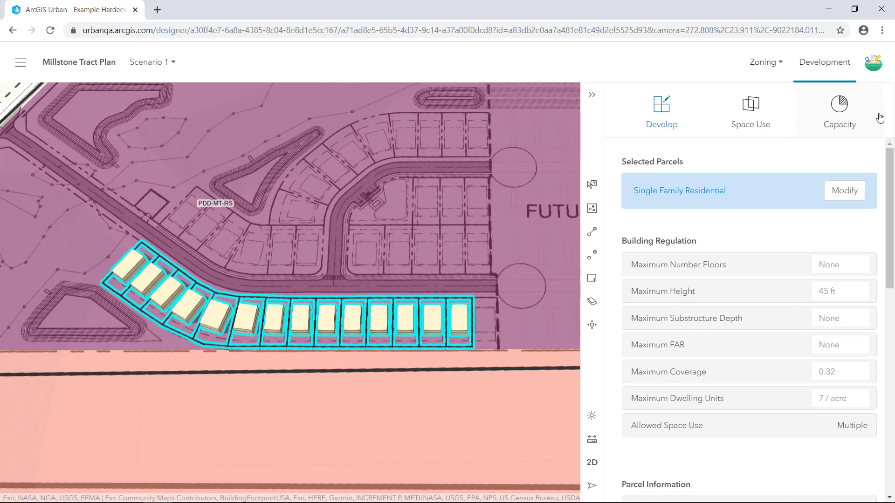
# Start a new building type for the selected parcels and name it "Single Family Residential 3 Story - MT"
pyautogui.click(845, 191)
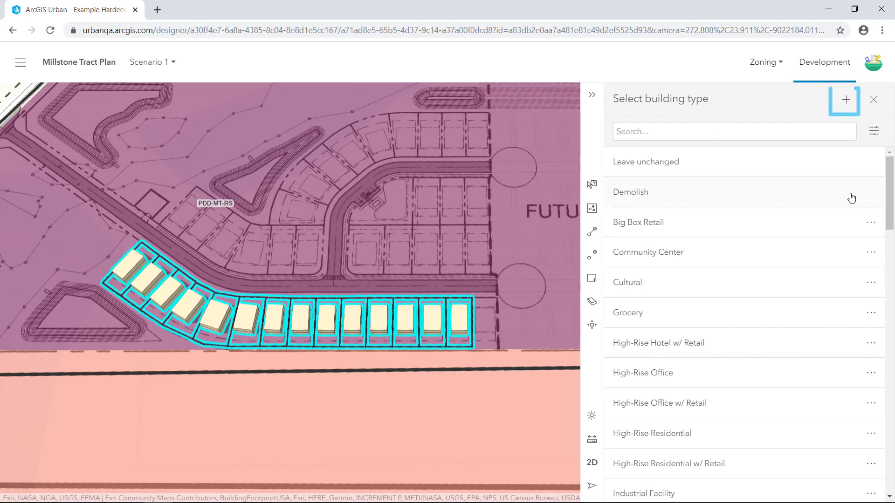
pyautogui.click(845, 104)
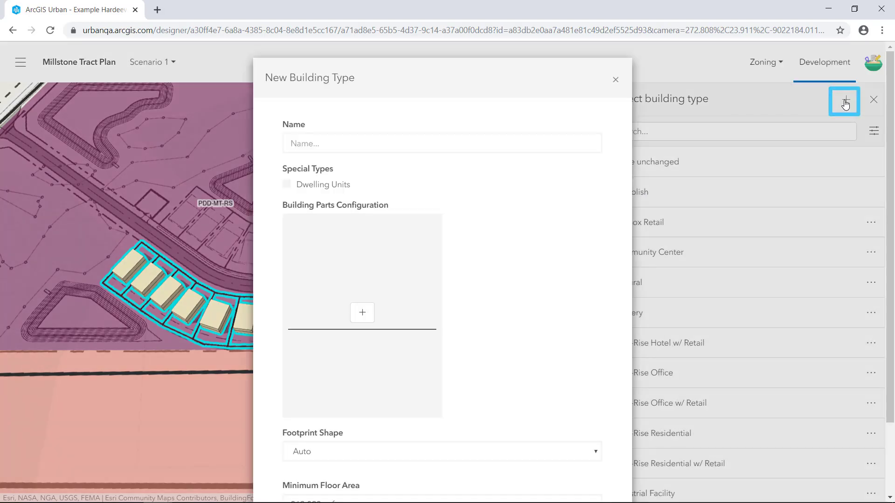
pyautogui.click(493, 148)
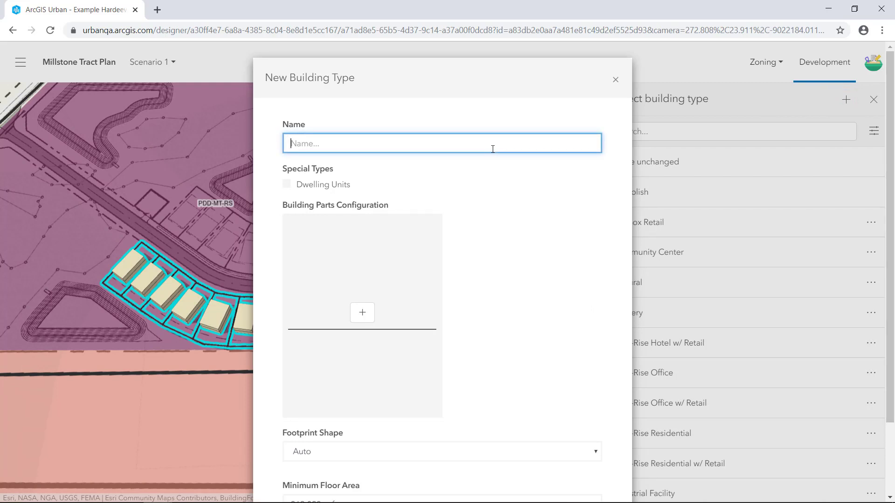
pyautogui.write('Single Family Residential 3')
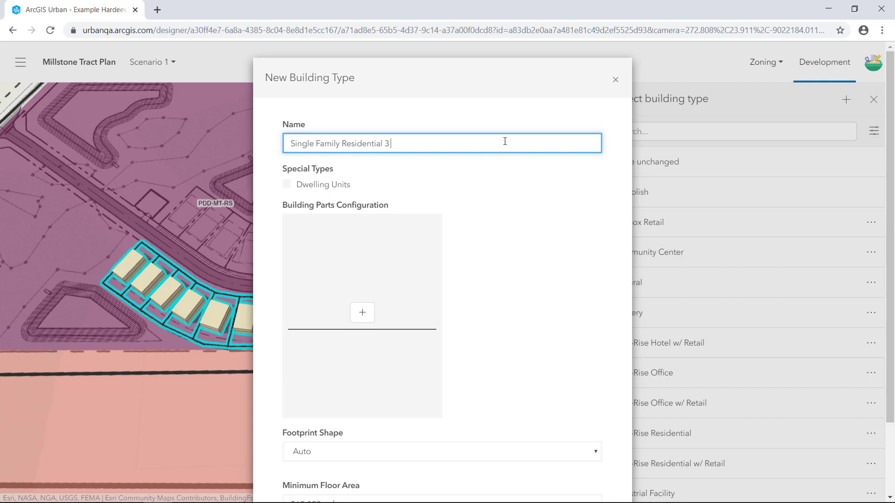
pyautogui.write(' Story - MT')
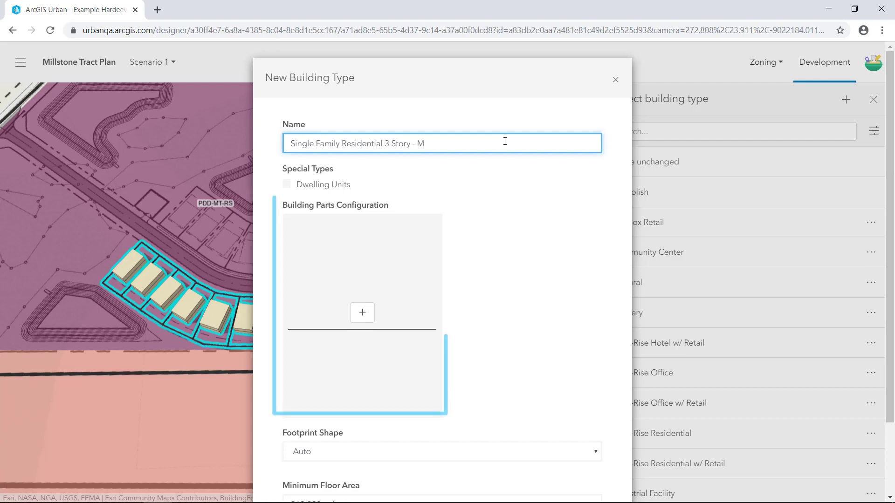
# Add a Residential Single-Family building part with a maximum of 3 floors and Tower massing, and save the building type
pyautogui.click(361, 319)
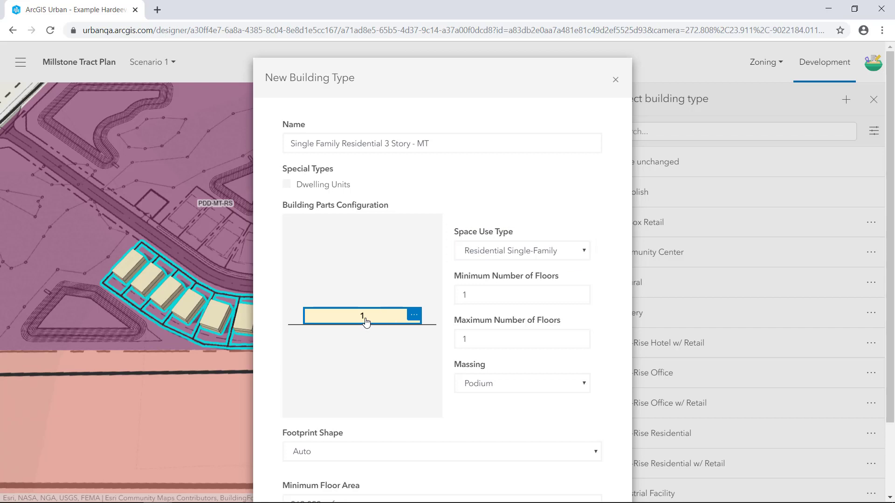
pyautogui.moveTo(482, 341); pyautogui.dragTo(460, 344)
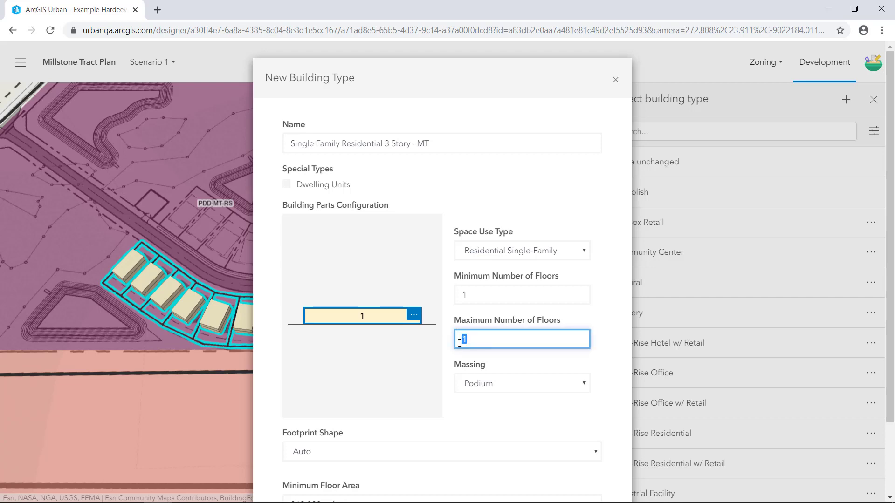
pyautogui.write('3')
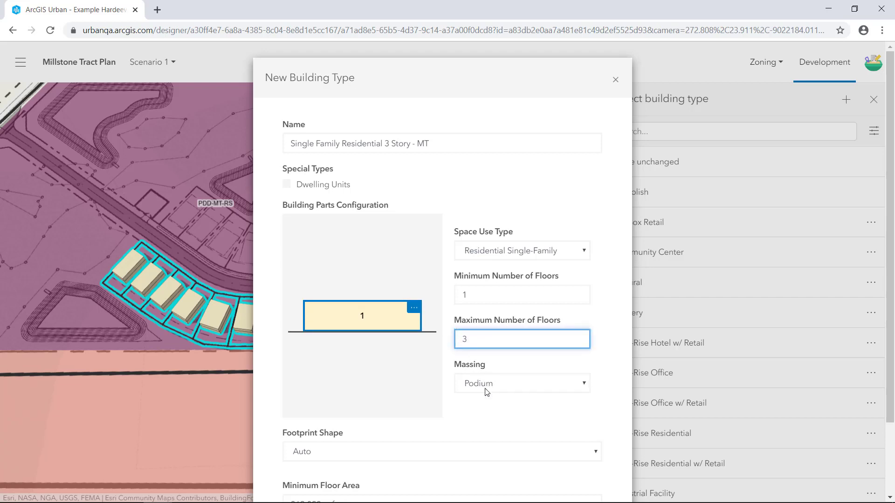
pyautogui.click(483, 389)
pyautogui.click(480, 398)
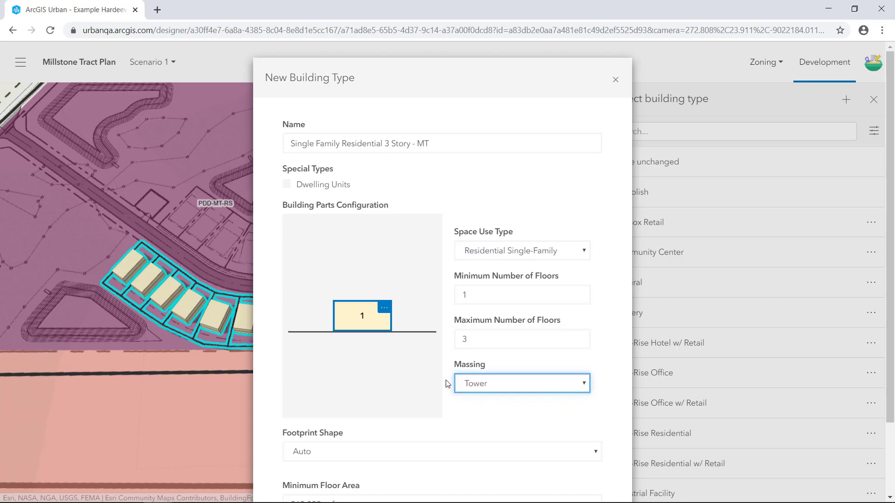
pyautogui.click(386, 309)
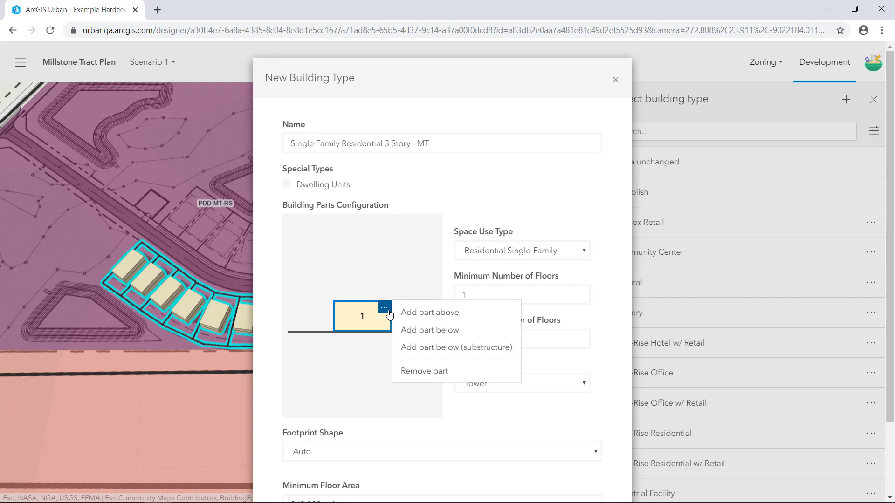
pyautogui.click(387, 311)
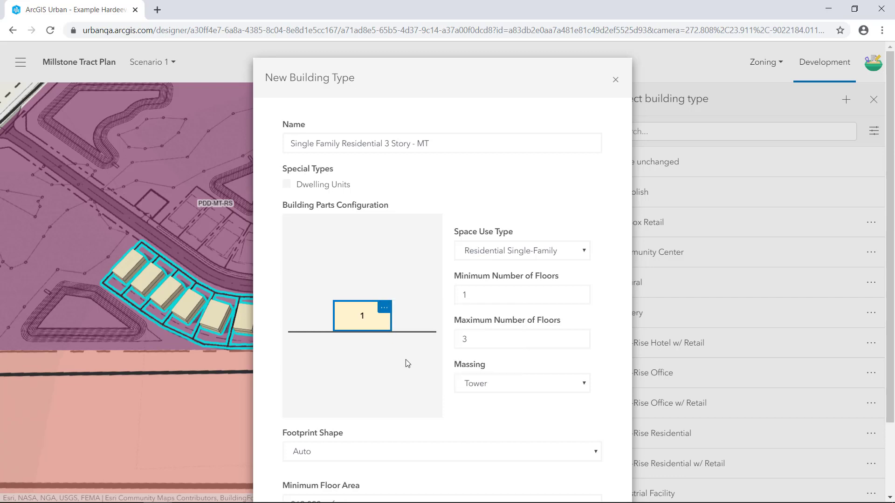
pyautogui.scroll(-2, 407, 360)
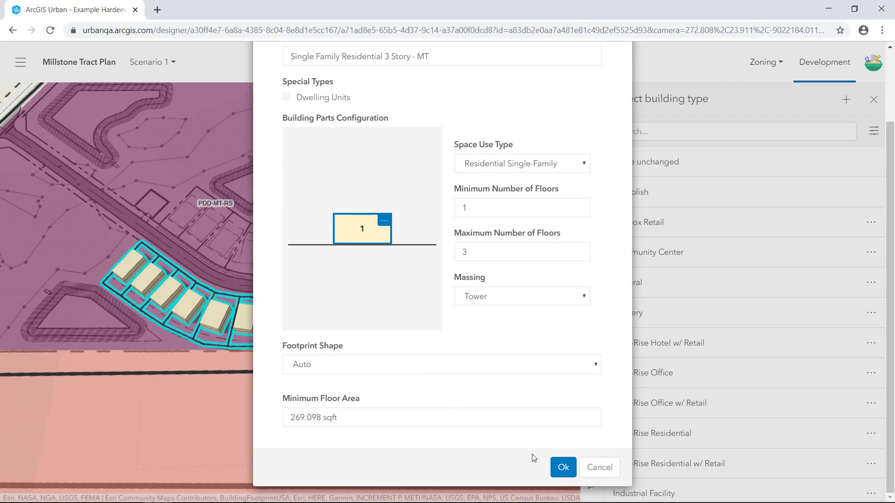
pyautogui.click(561, 475)
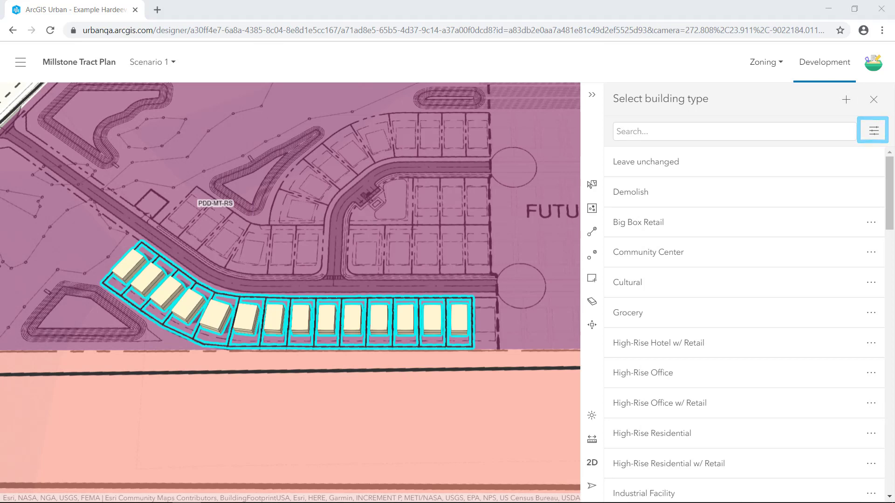
# Filter the building types to those proposed in this plan and assign Single Family Residential 3 Story - MT to the selected parcels
pyautogui.click(873, 131)
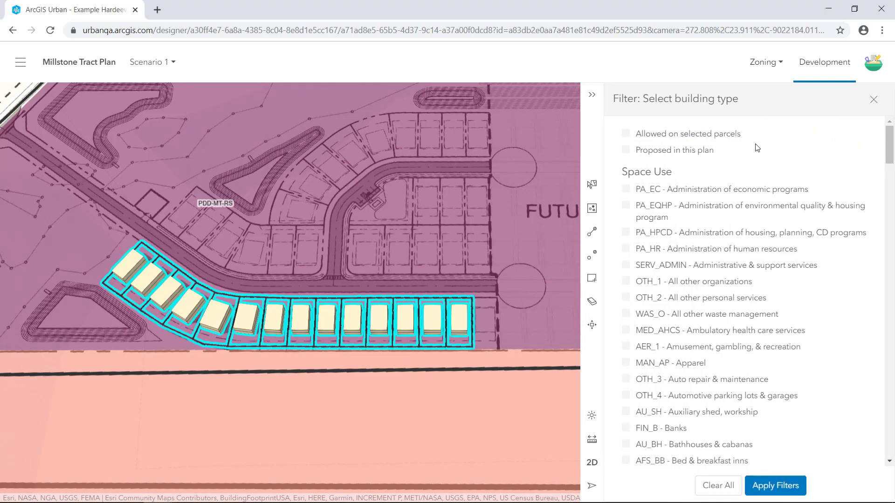
pyautogui.click(699, 153)
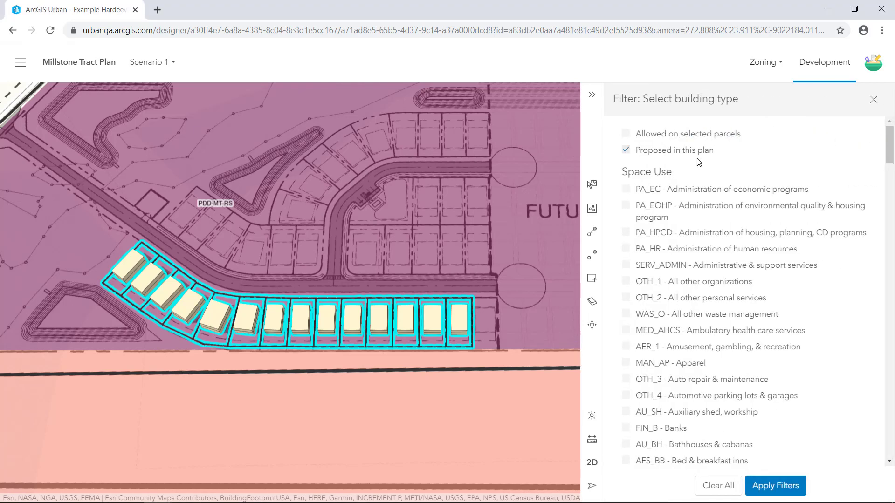
pyautogui.click(776, 486)
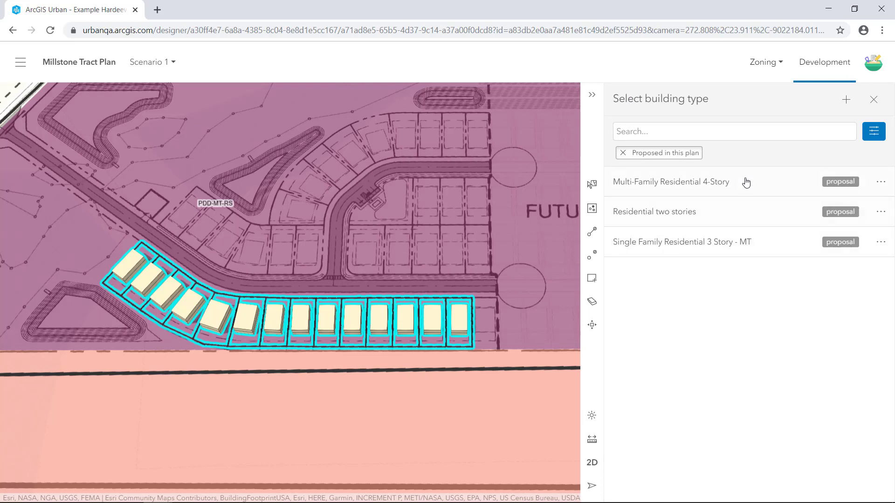
pyautogui.click(777, 247)
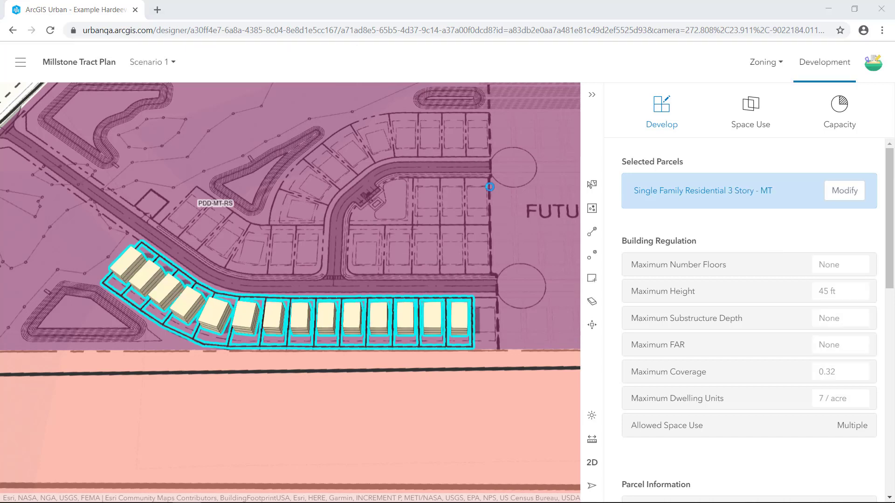
# Examine the row of three-story buildings in perspective and review the study area's capacity figures
pyautogui.moveTo(508, 332); pyautogui.dragTo(294, 346, button='right')
pyautogui.scroll(3, 295, 348)
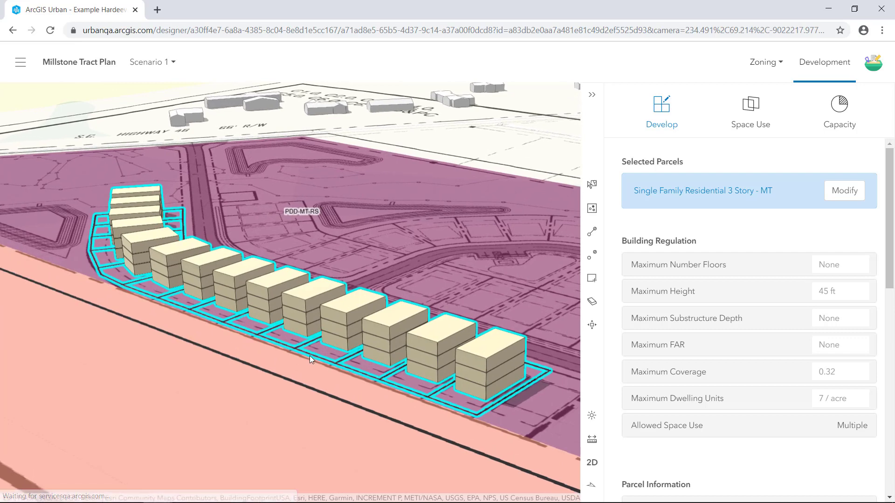
pyautogui.moveTo(310, 356); pyautogui.dragTo(273, 325)
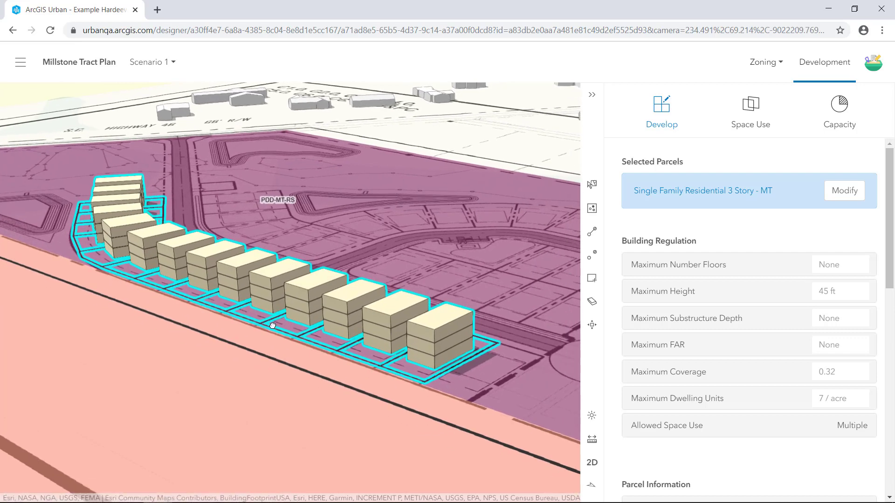
pyautogui.click(839, 112)
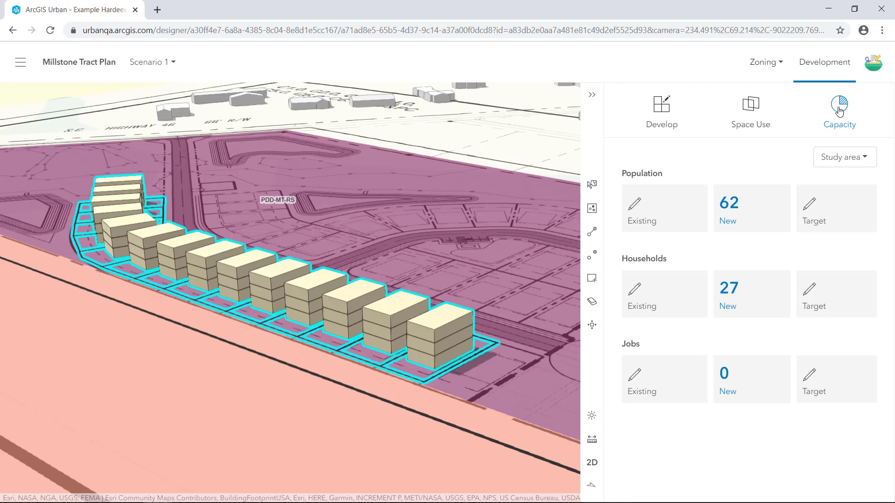
# Select only the end parcel of the row nearest the future phase and retire it together with its building
pyautogui.click(592, 189)
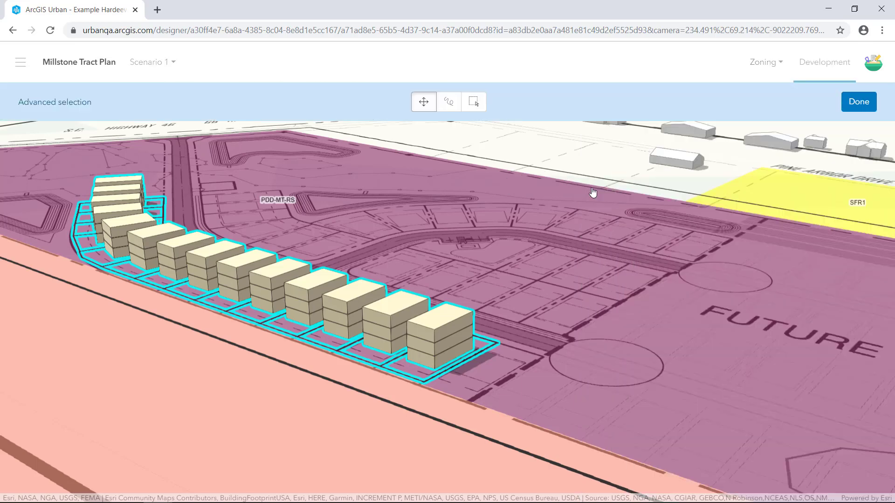
pyautogui.click(468, 329)
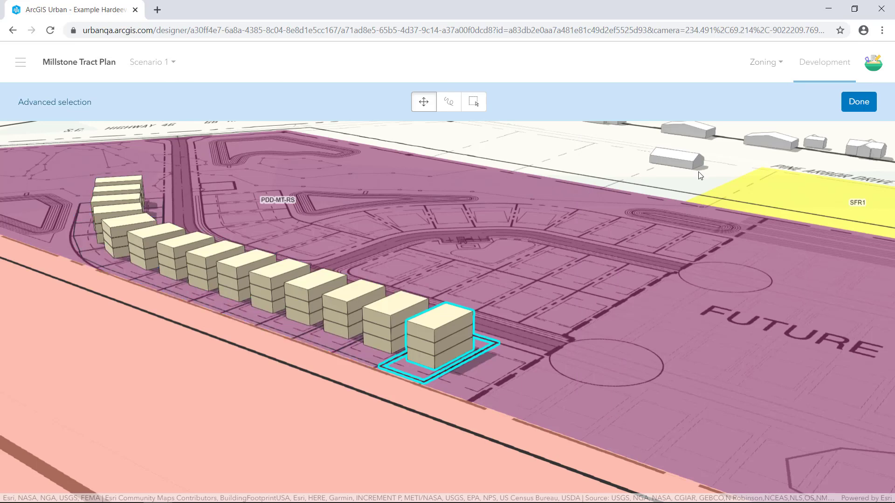
pyautogui.click(853, 103)
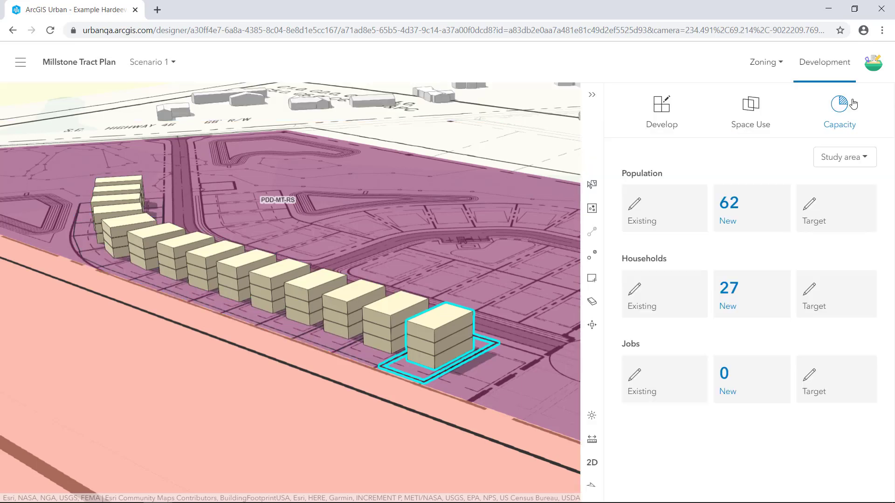
pyautogui.click(592, 302)
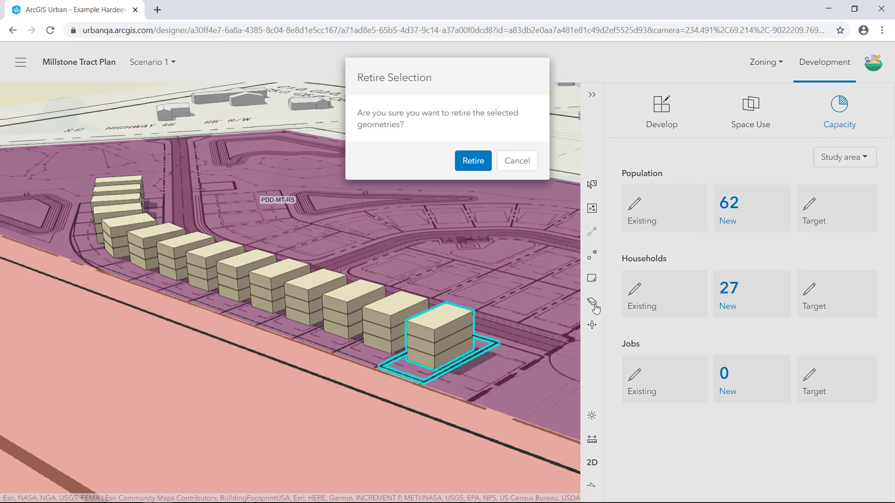
pyautogui.click(472, 162)
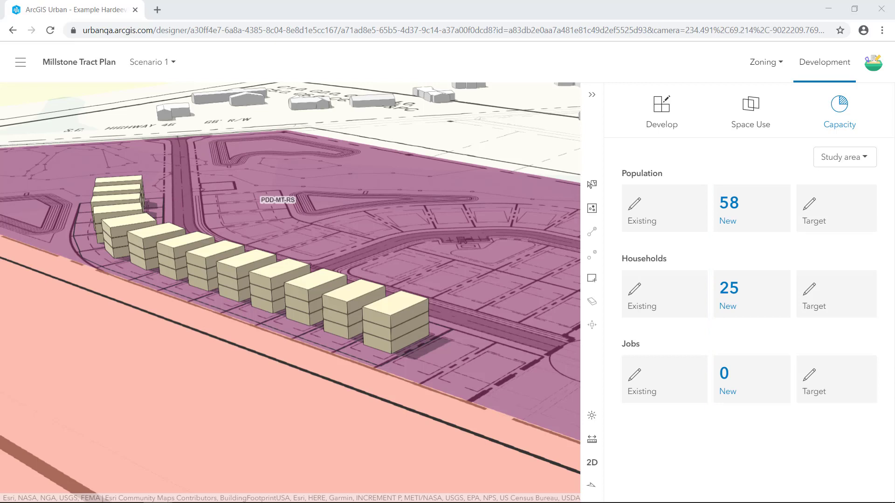
# Clear the building type filter, demolish the building on the last remaining parcel of the row, and deselect the parcel
pyautogui.click(660, 125)
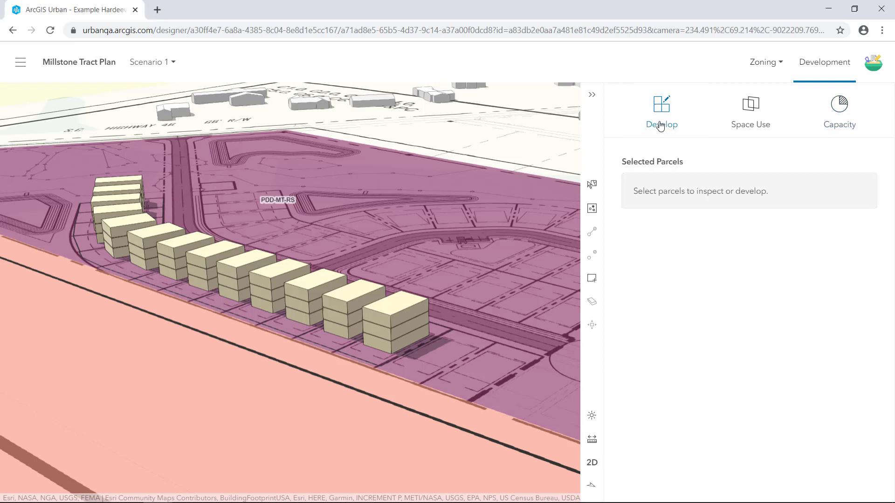
pyautogui.click(387, 335)
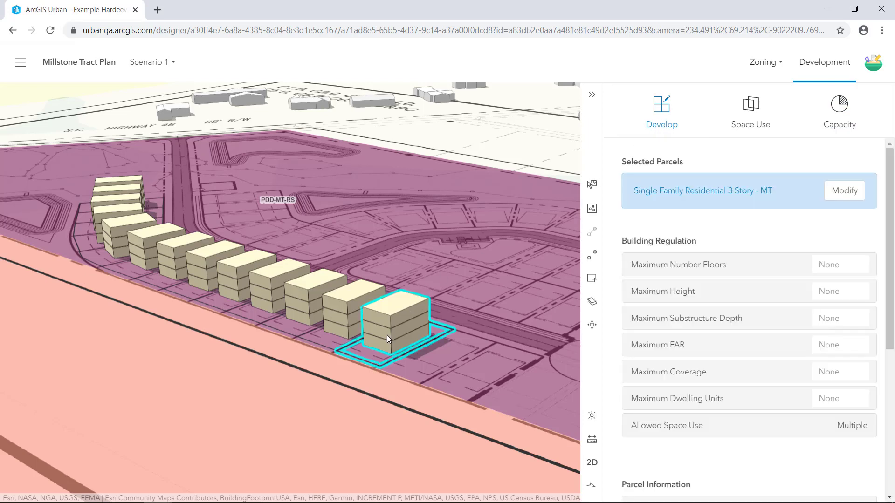
pyautogui.click(845, 191)
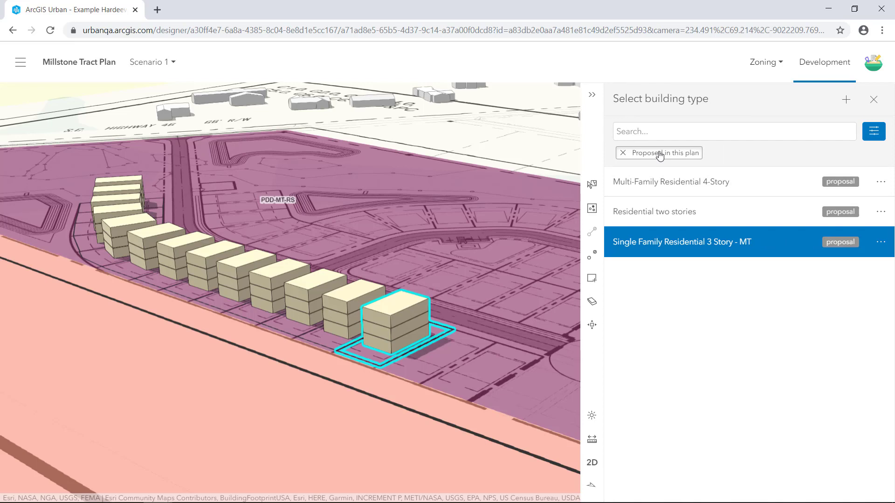
pyautogui.click(660, 157)
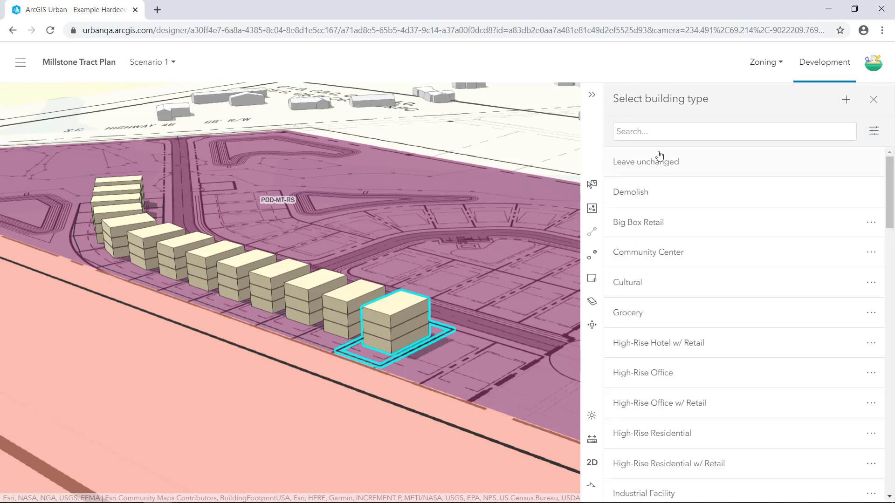
pyautogui.click(642, 200)
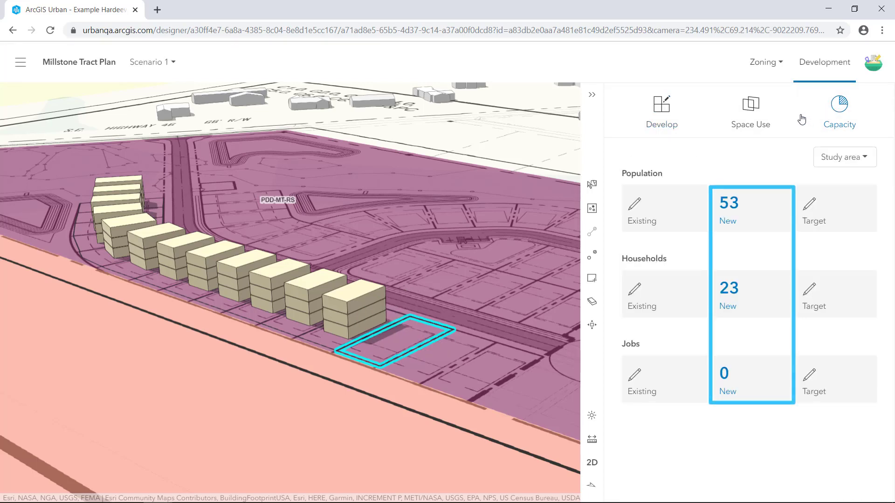
pyautogui.click(443, 407)
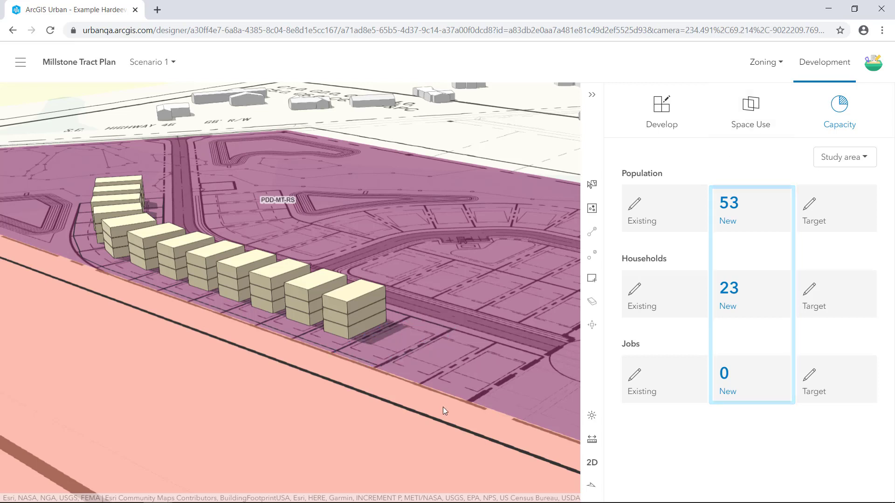